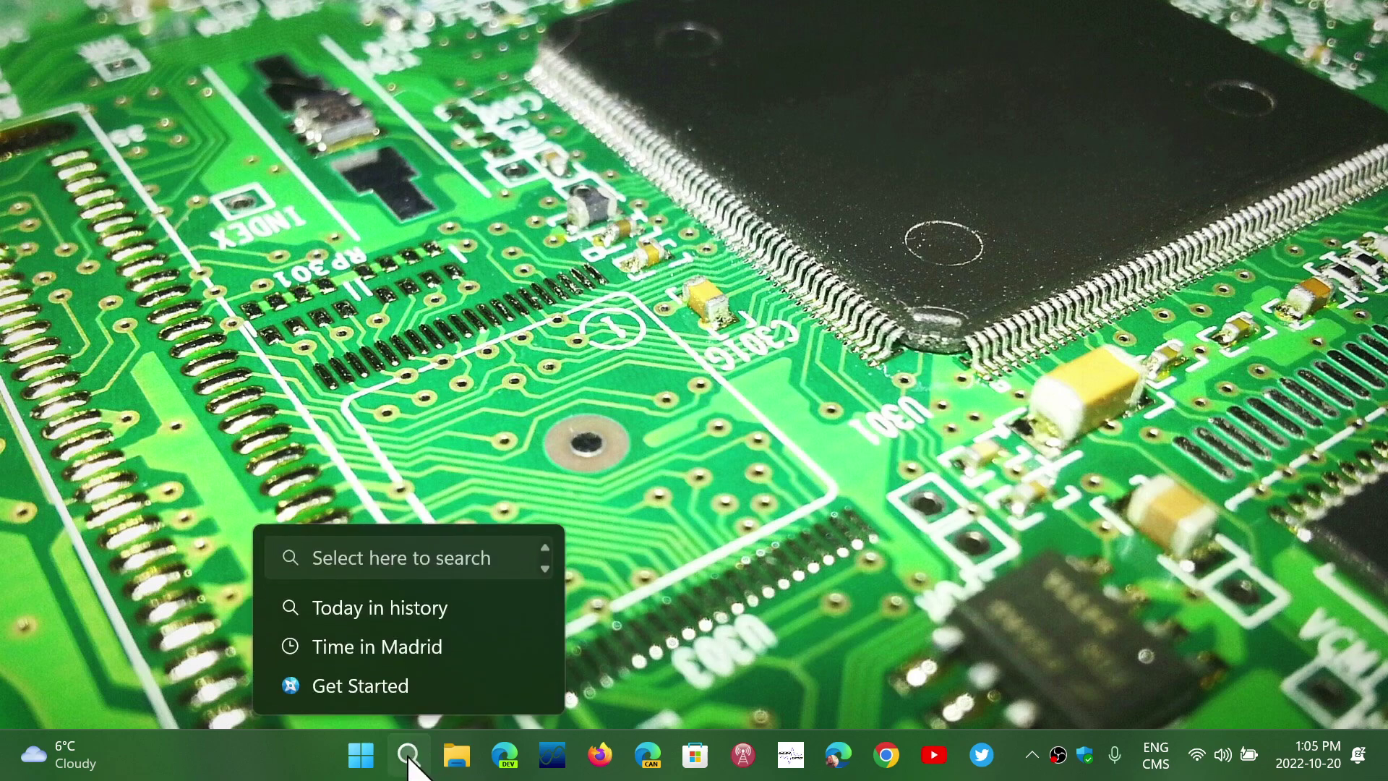
Step: Open the Windows 11 Start menu from the taskbar Start button
click(361, 754)
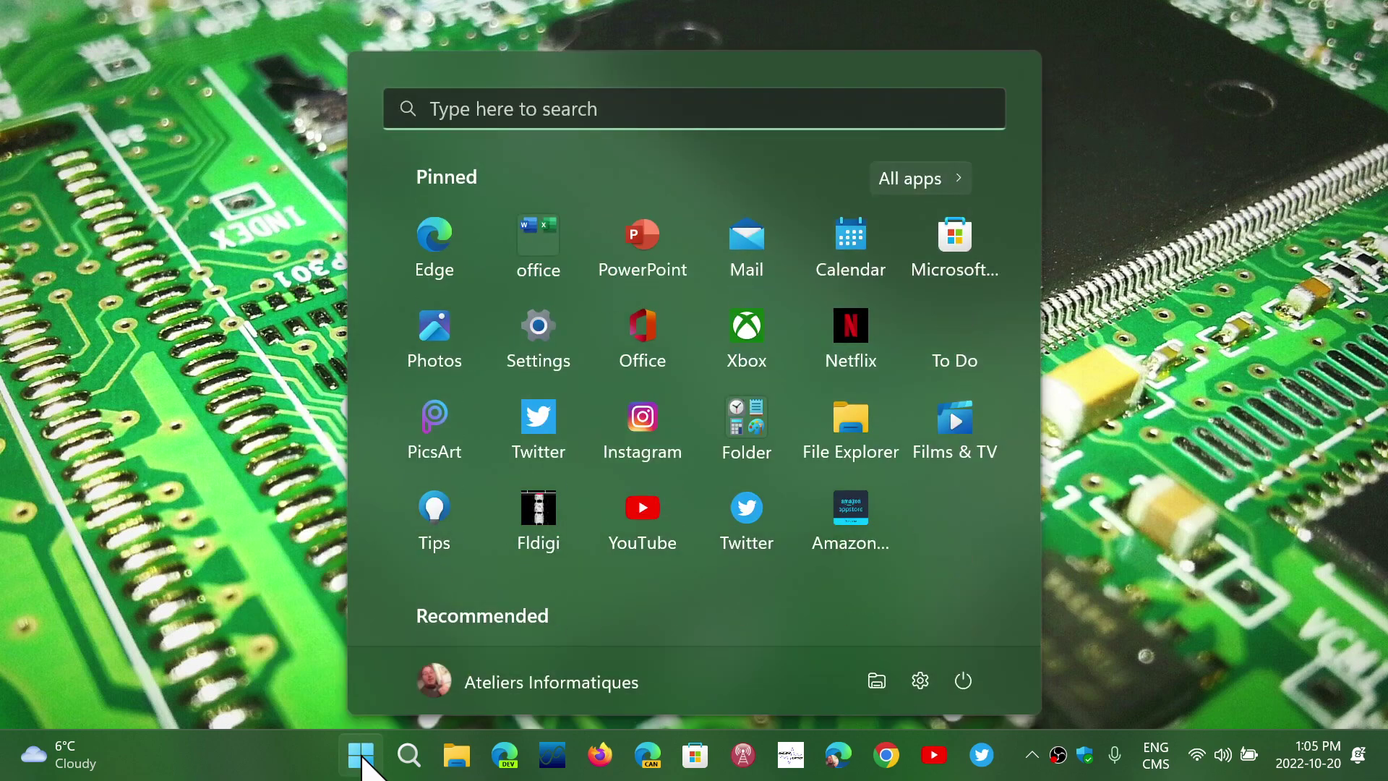
Step: Launch Amazon Appstore from its pinned icon in the Start menu
click(837, 516)
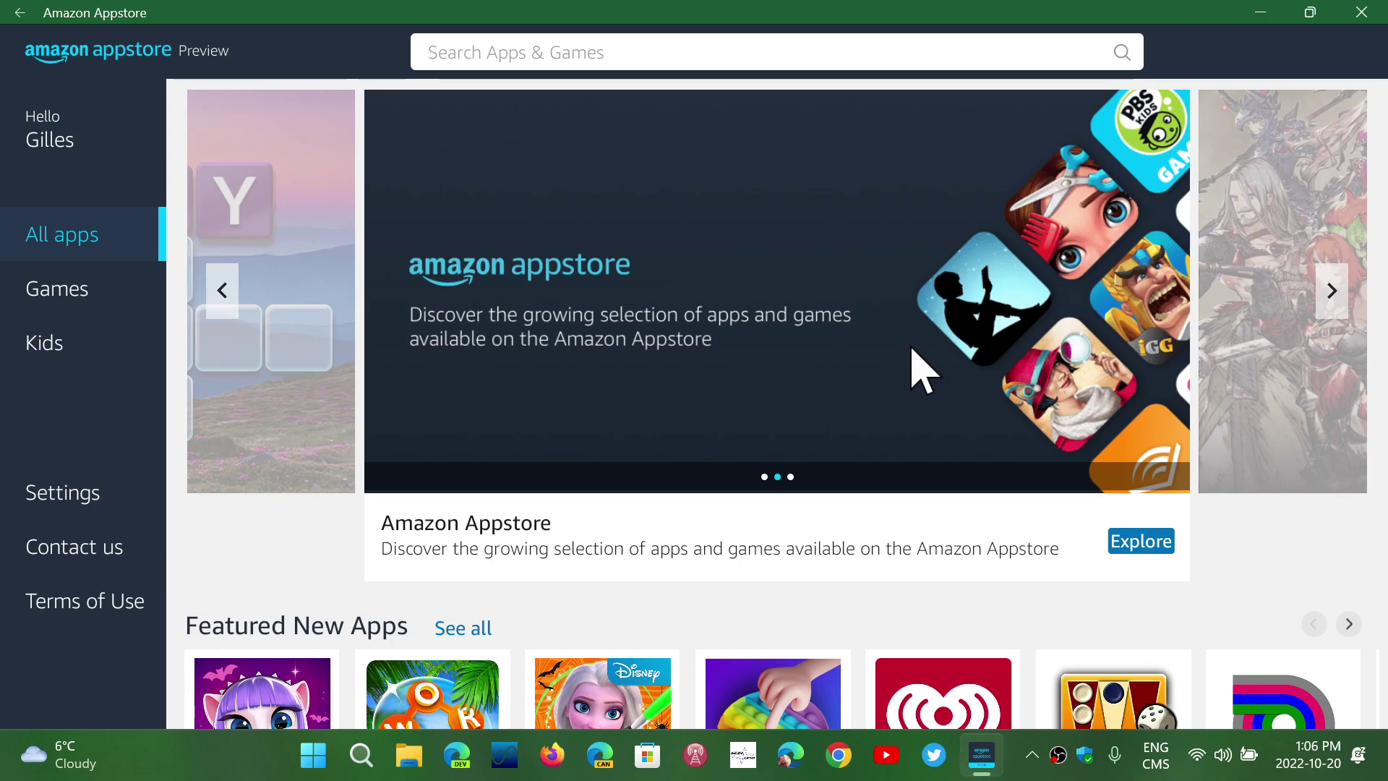
scroll(640, 375, down, 2)
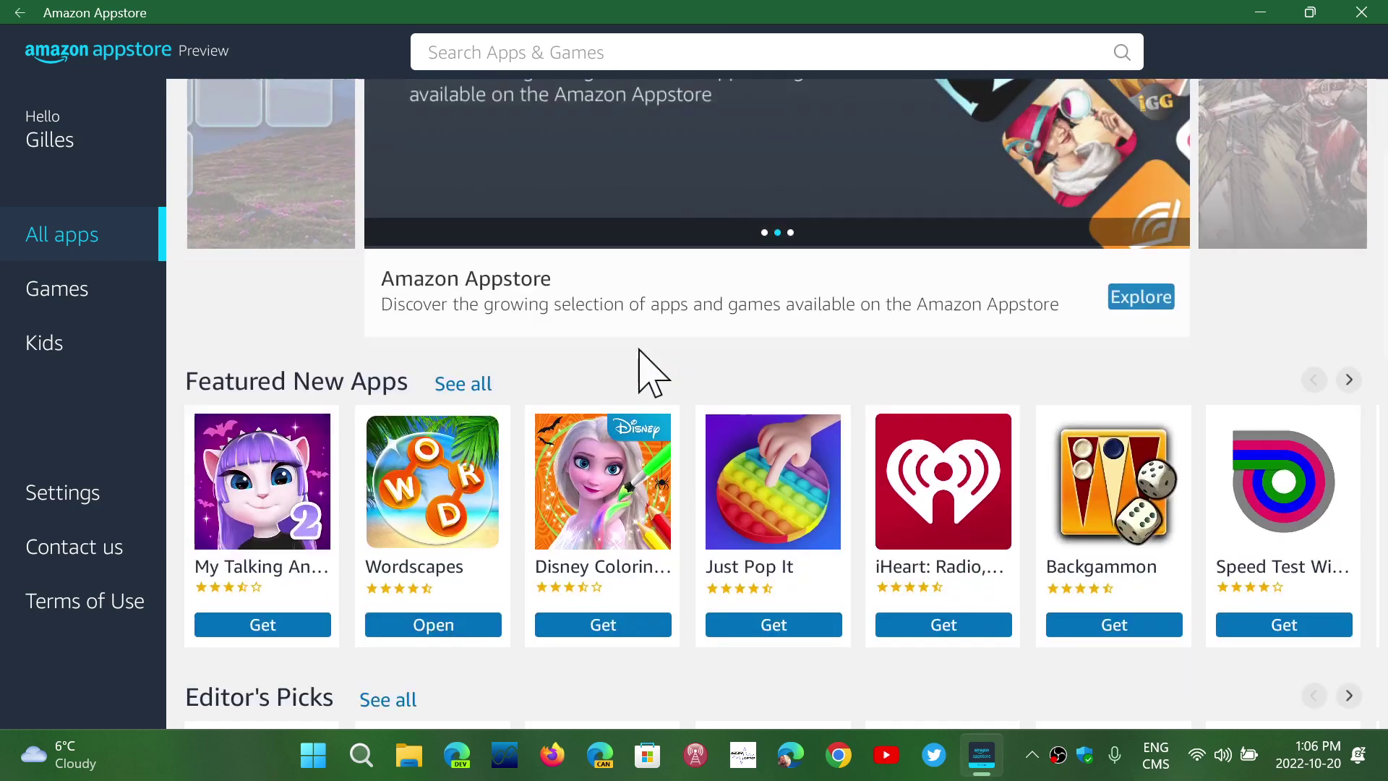
scroll(640, 374, down, 5)
scroll(640, 374, up, 3)
scroll(640, 374, up, 5)
scroll(640, 374, down, 4)
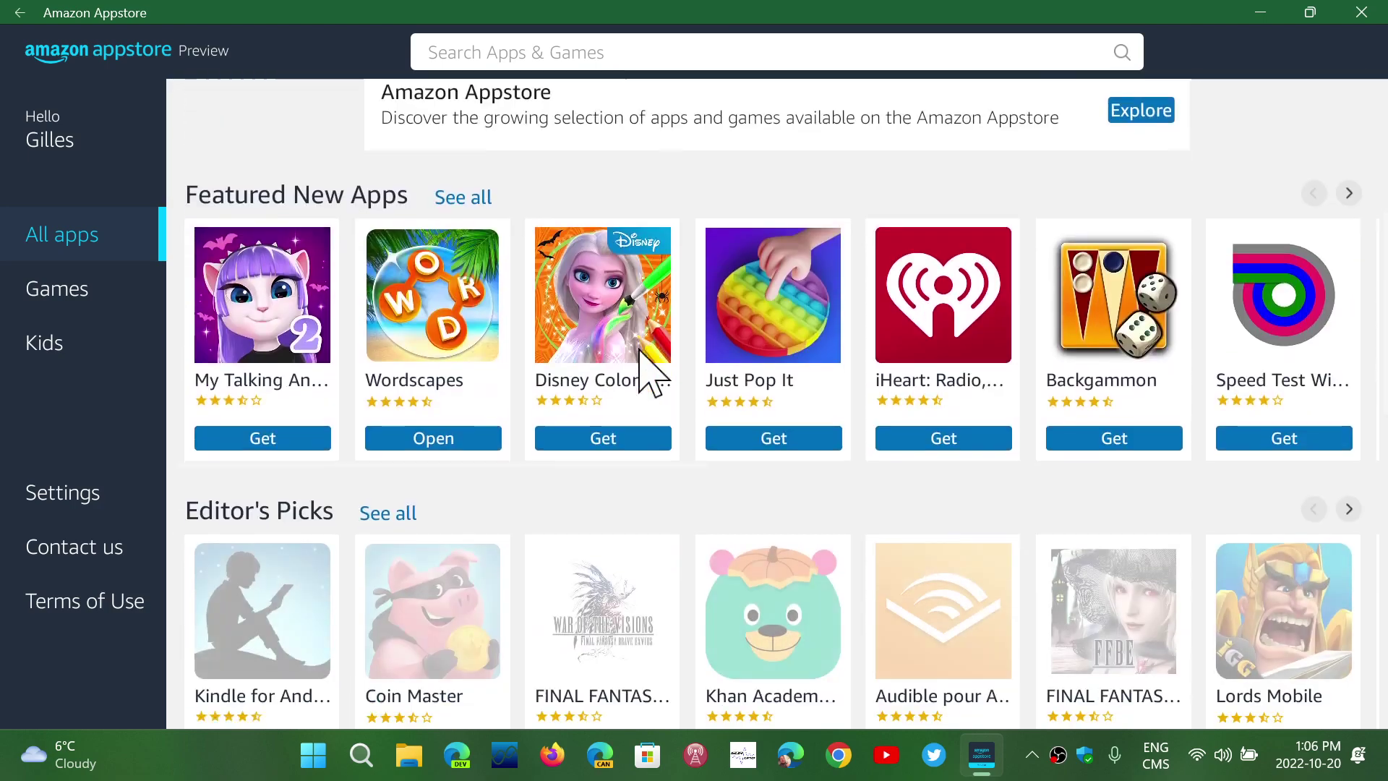
scroll(546, 419, down, 3)
Step: Launch Wordscapes, find it in Start's All apps list, then return to the game window
click(431, 148)
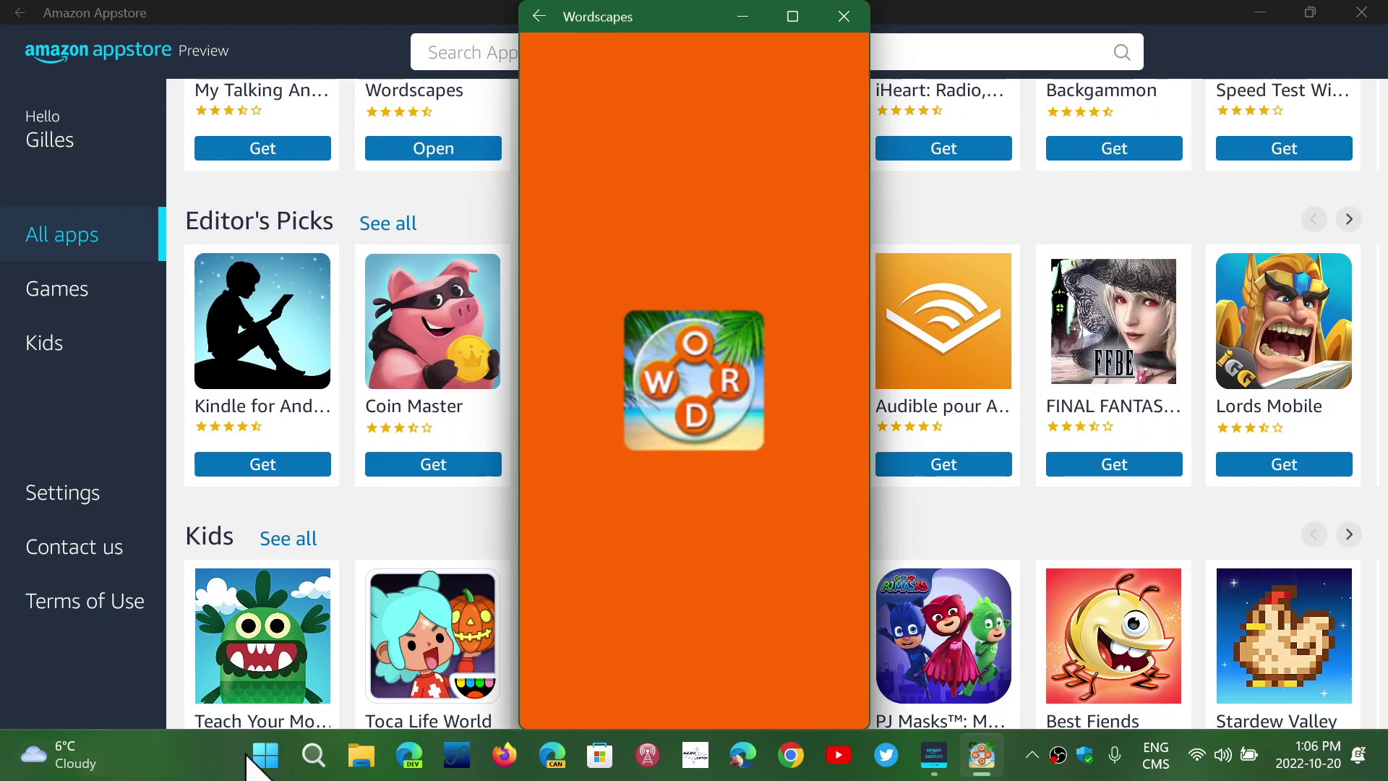
click(265, 755)
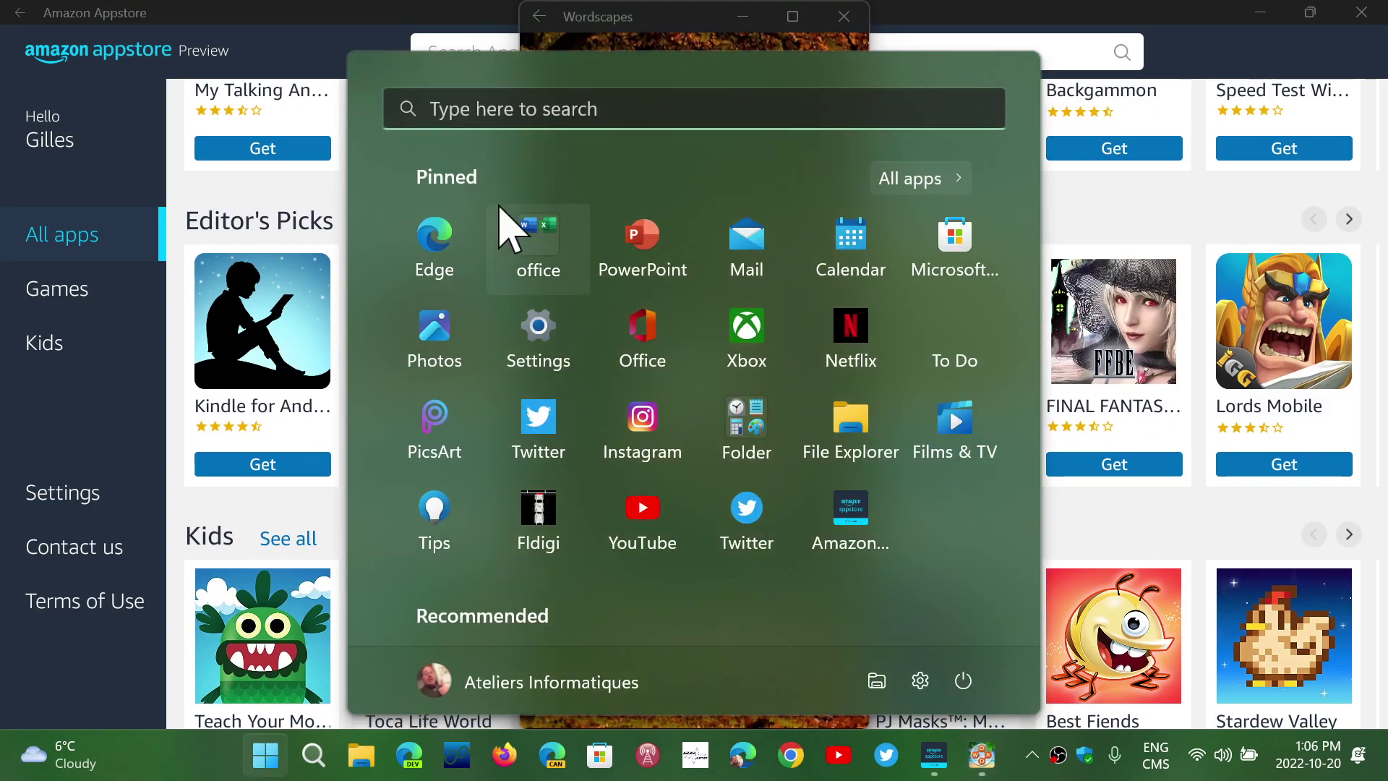
click(923, 183)
scroll(654, 528, down, 3)
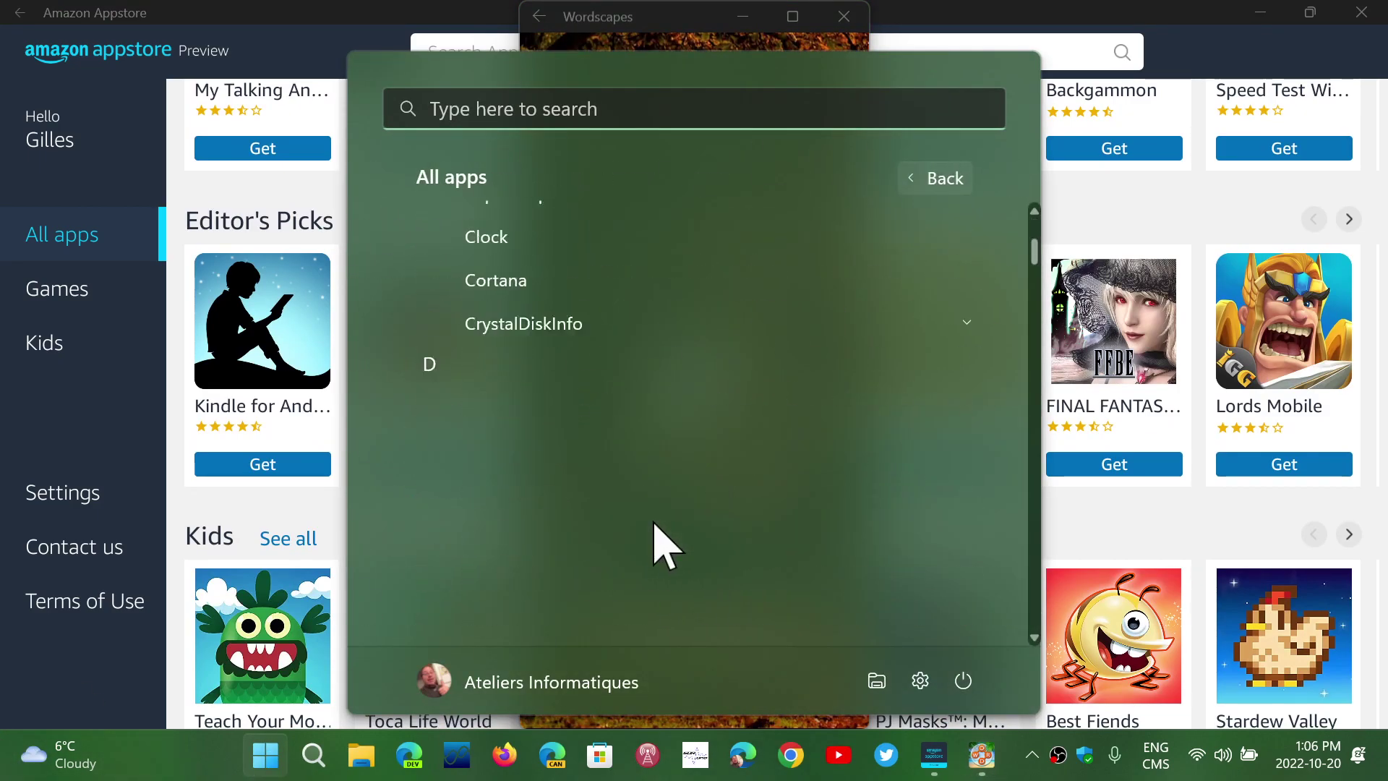
scroll(654, 528, down, 5)
scroll(654, 528, down, 5)
scroll(653, 528, down, 5)
scroll(654, 529, down, 3)
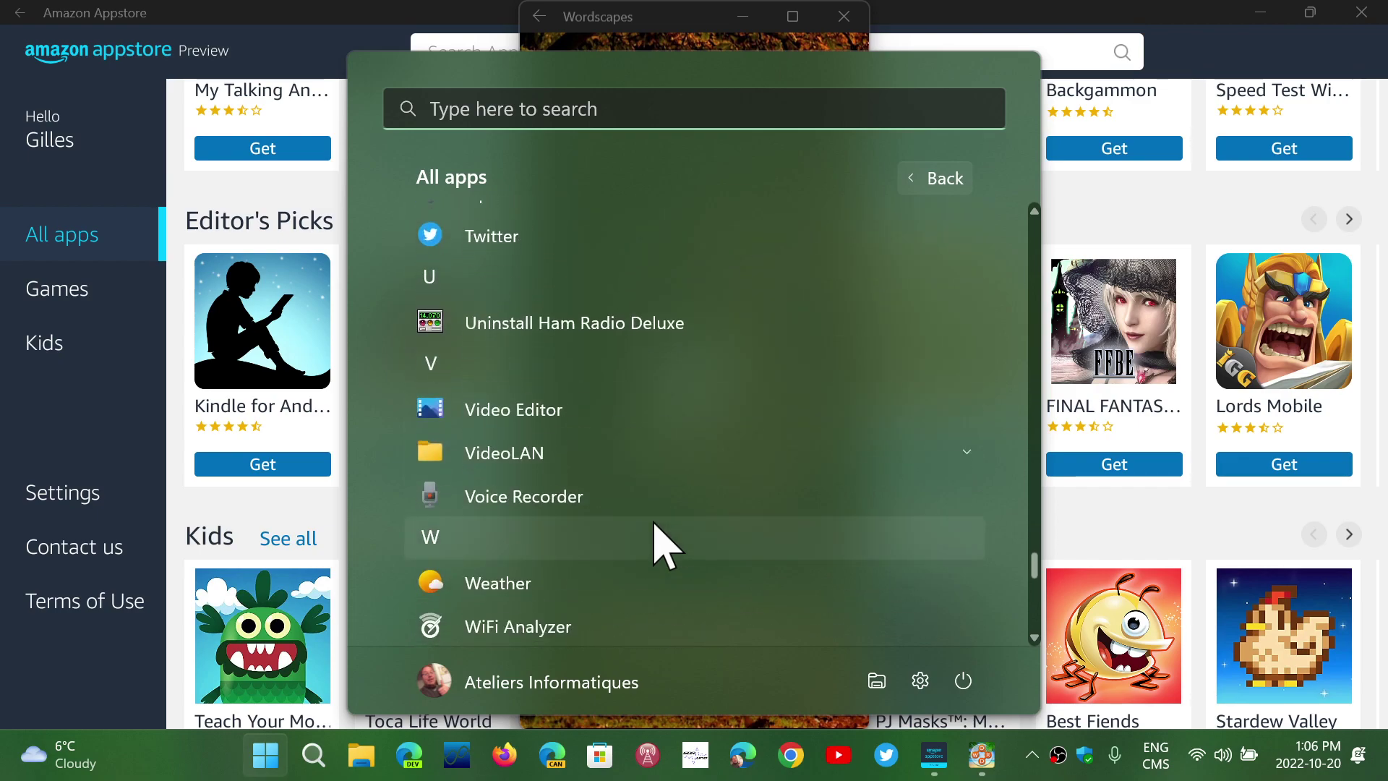
scroll(654, 528, down, 2)
scroll(654, 542, down, 4)
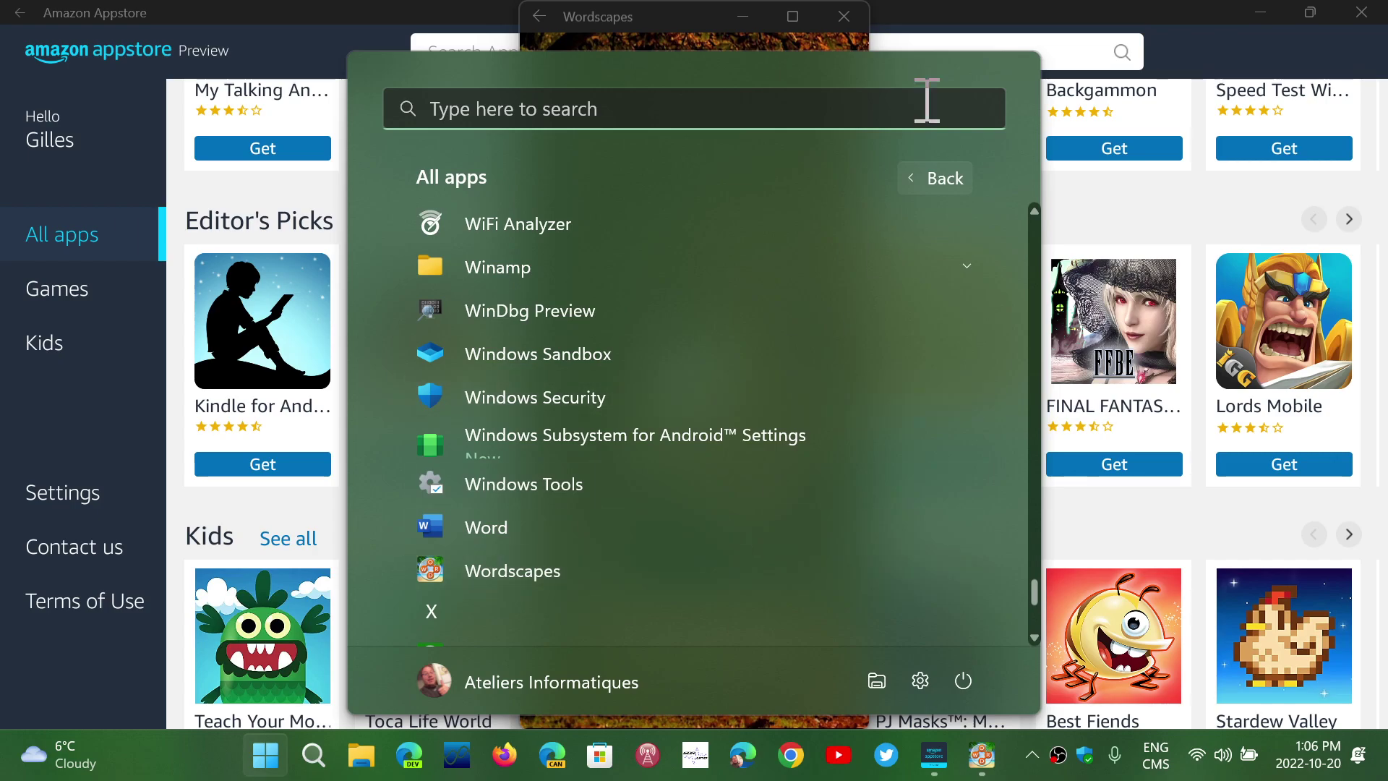
click(648, 38)
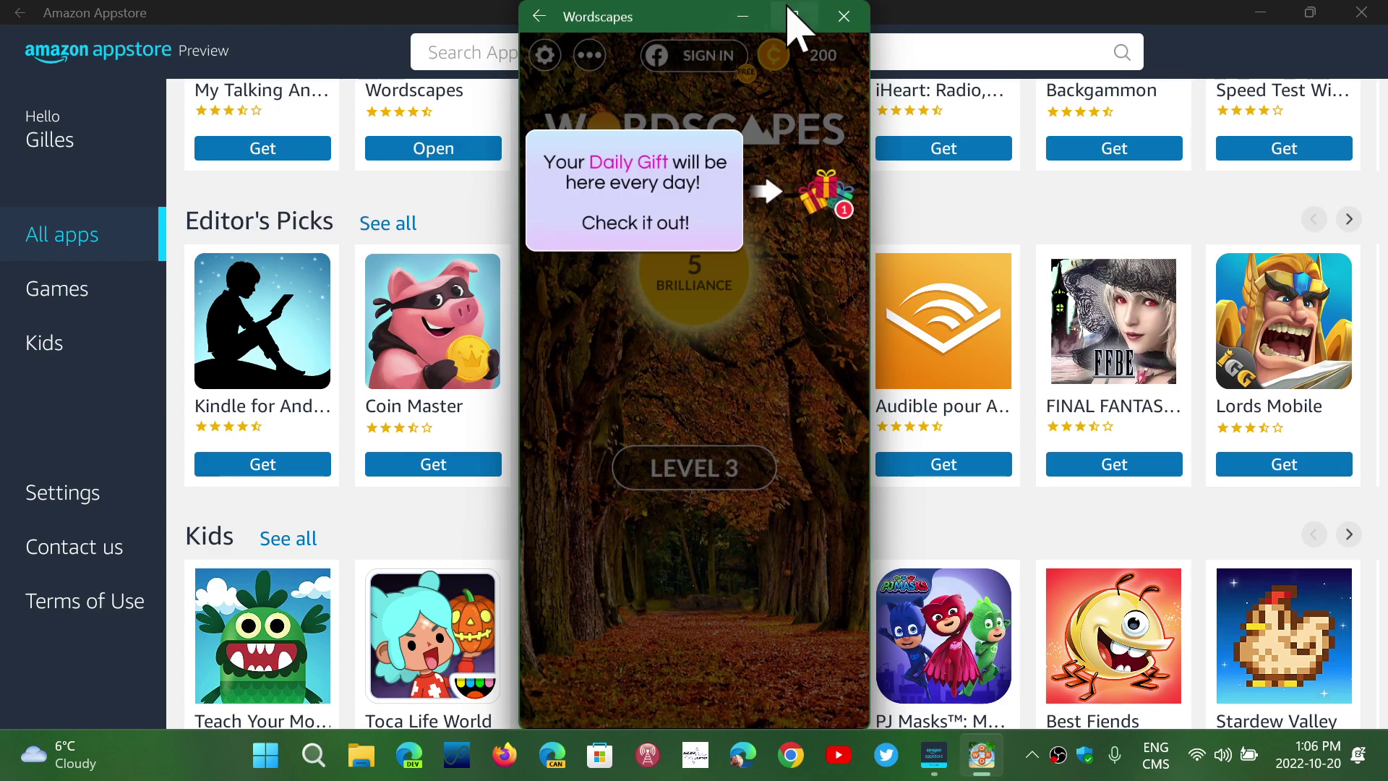
Step: Close the Wordscapes window from its title bar X
click(845, 17)
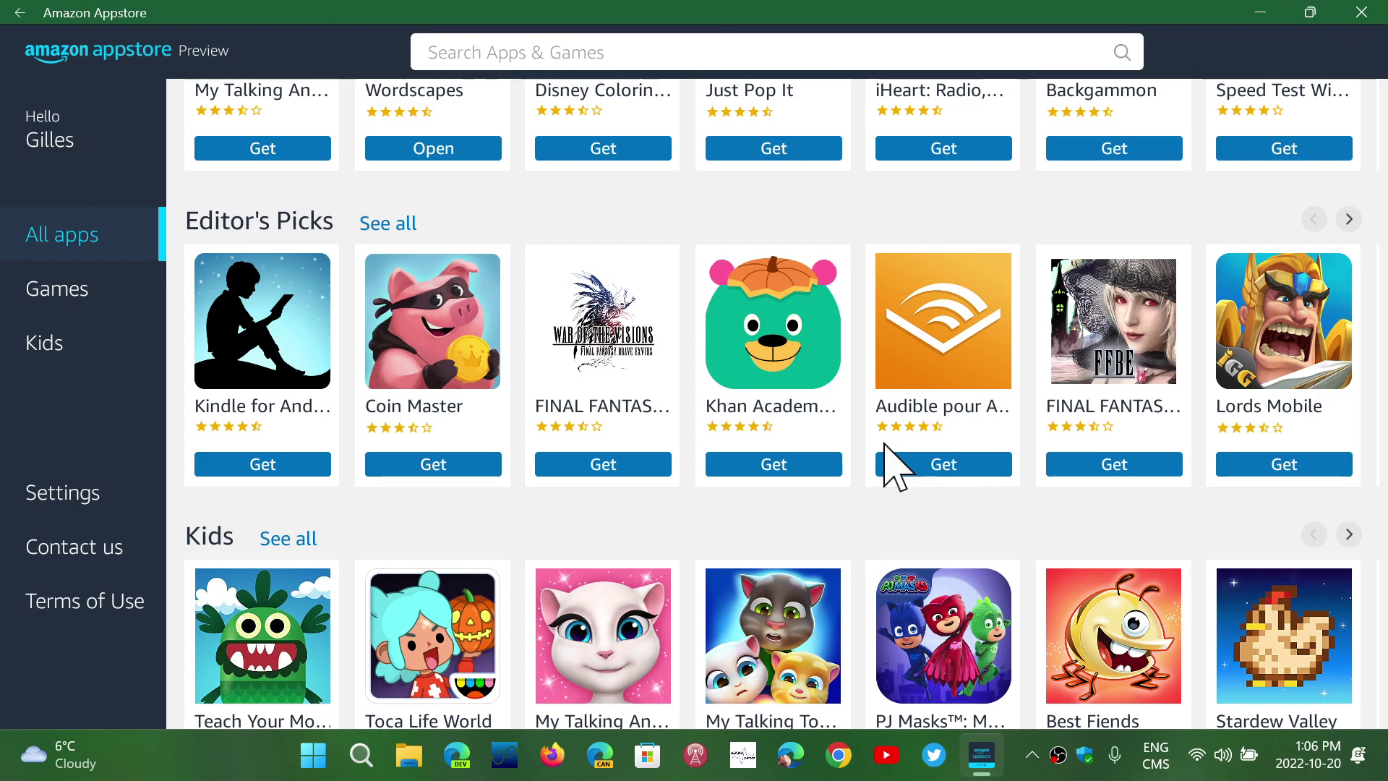
Step: Open the Amazon Appstore details page in Microsoft Store, then close the Store
click(630, 748)
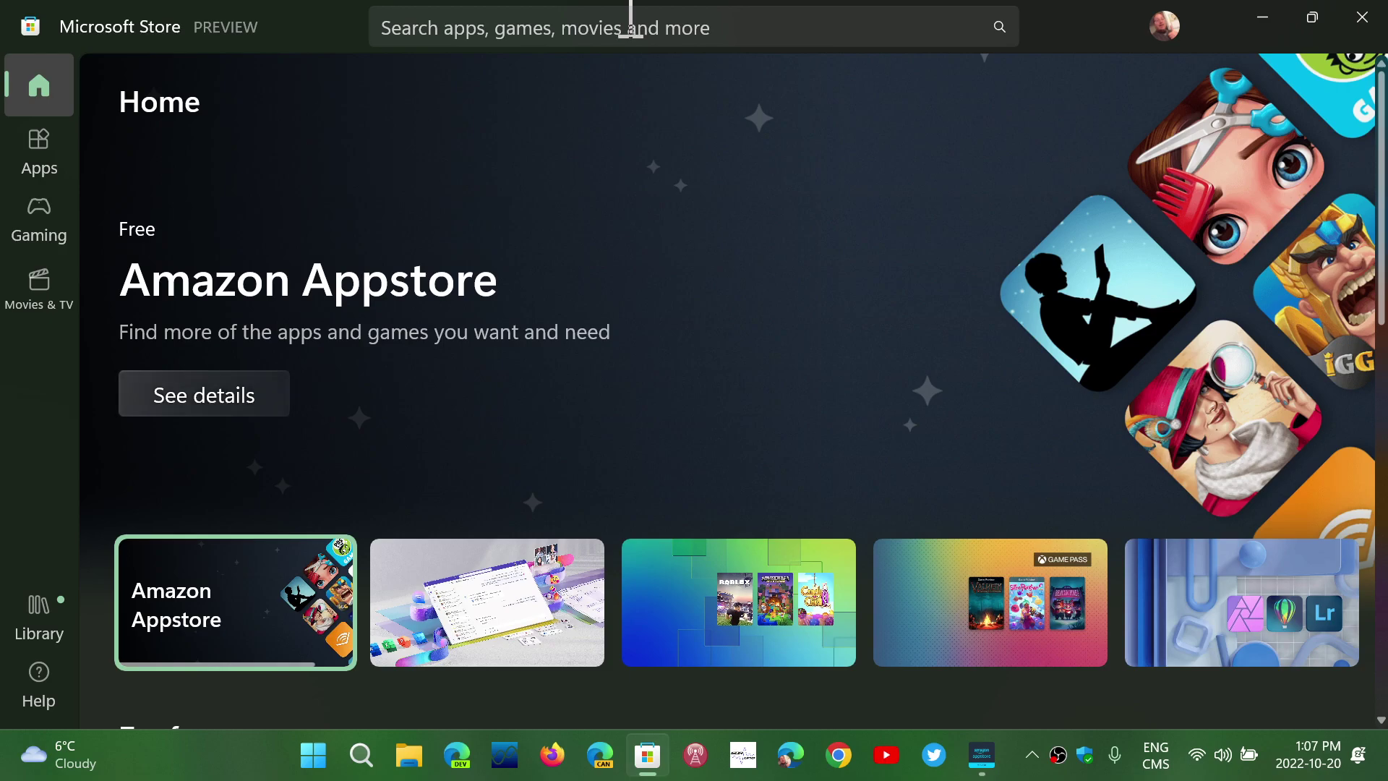
click(210, 397)
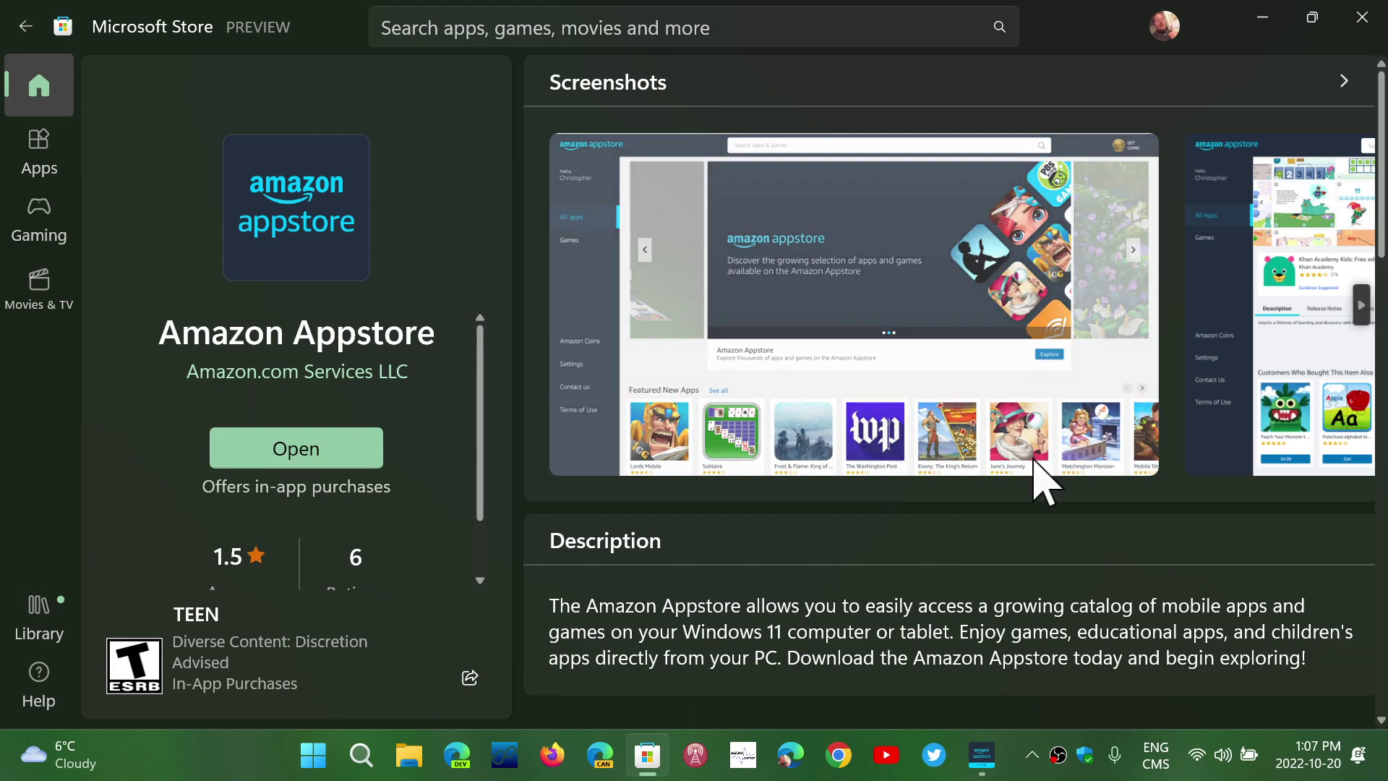
mouse_move(854, 304)
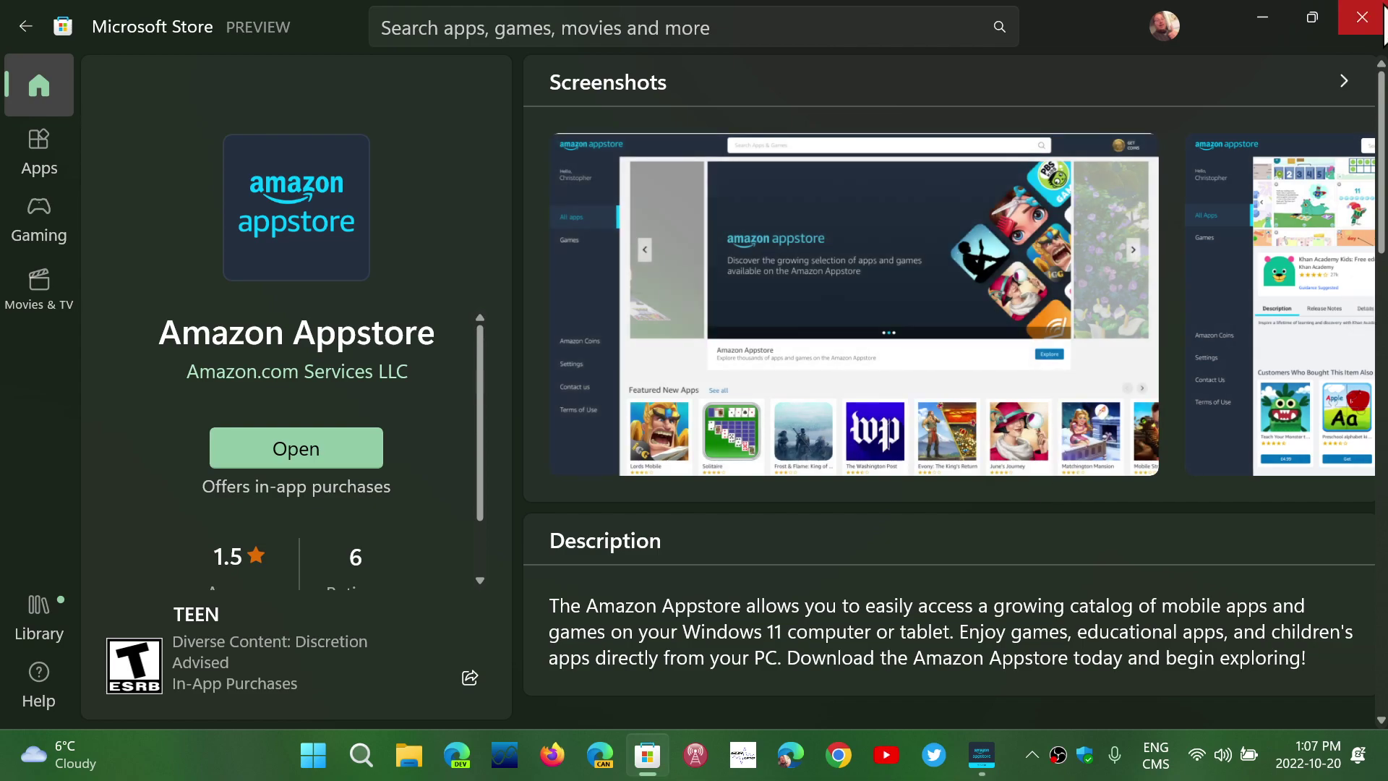
click(1363, 16)
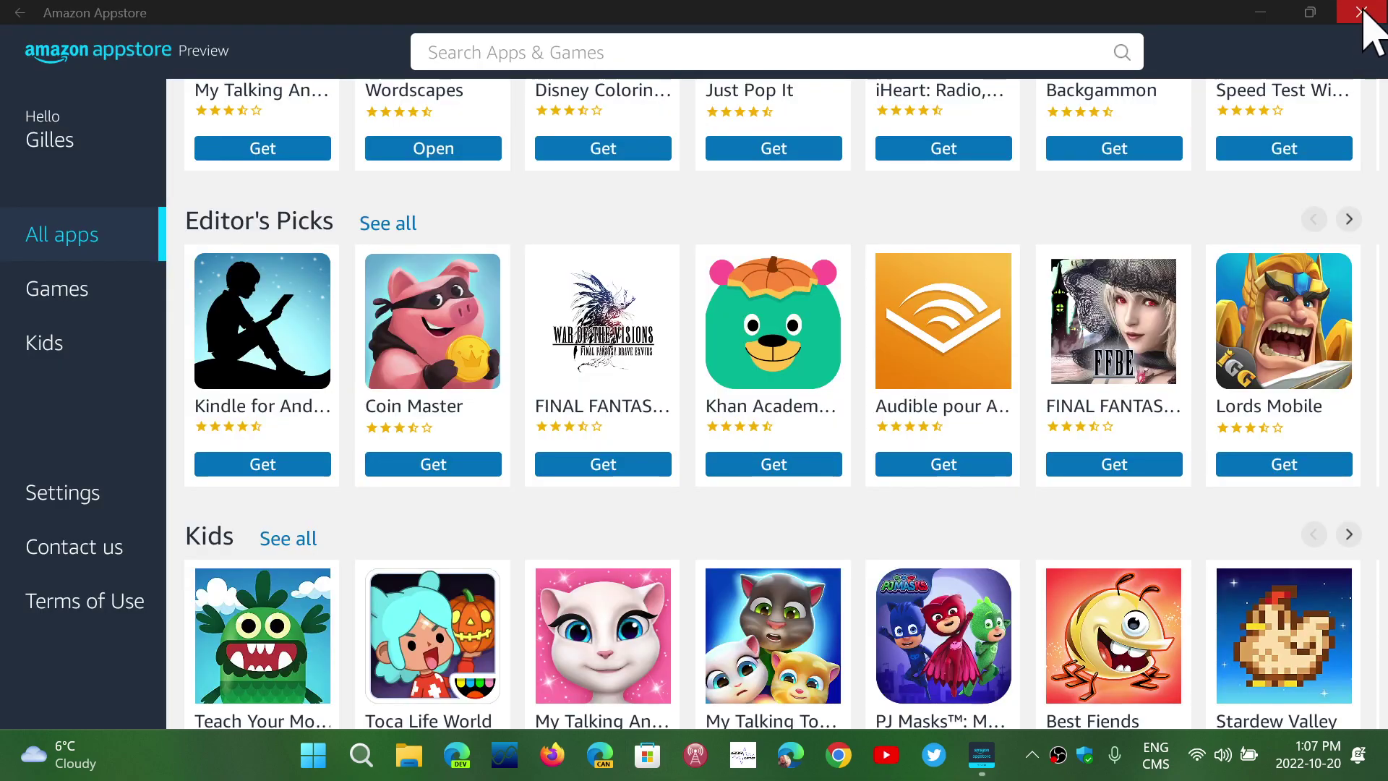
Step: Close the Amazon Appstore window with its top-right X
click(1362, 16)
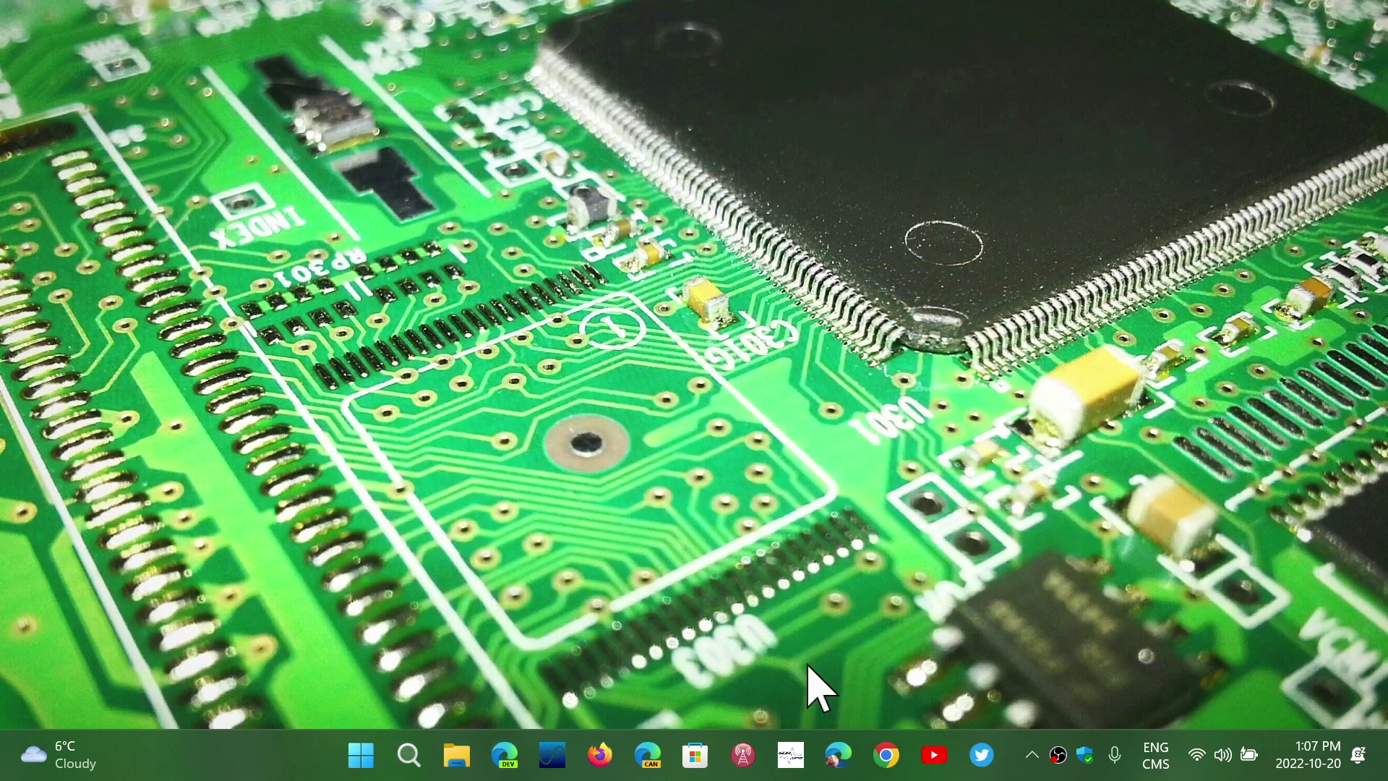